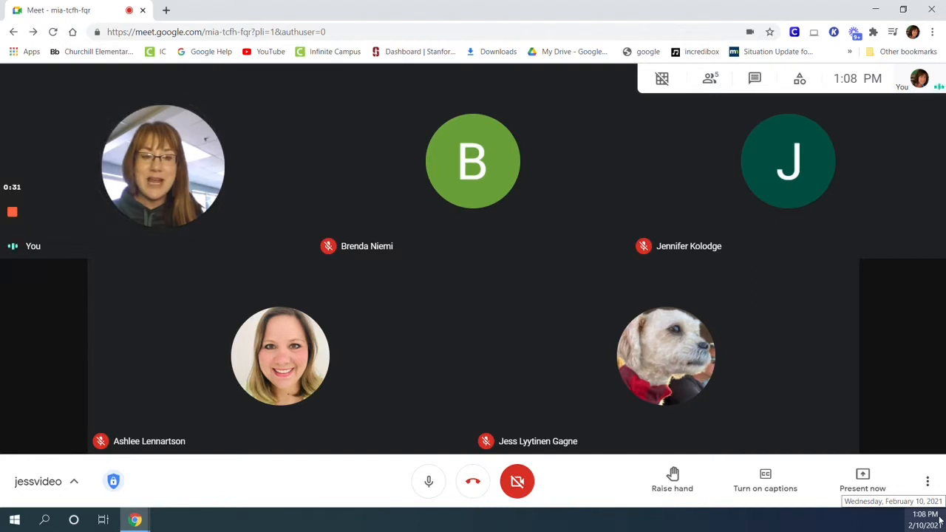
Step: Open the breakout room setup for the current call
click(112, 482)
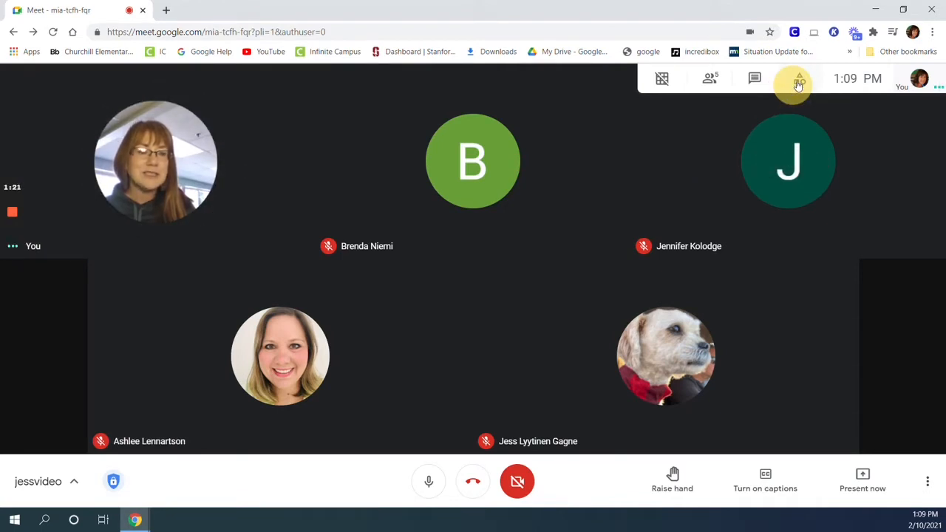
click(798, 84)
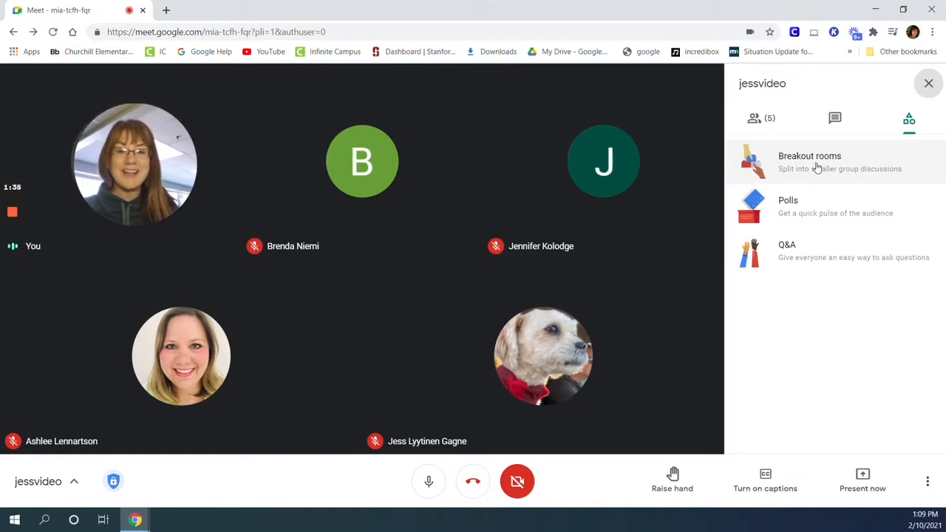
click(778, 159)
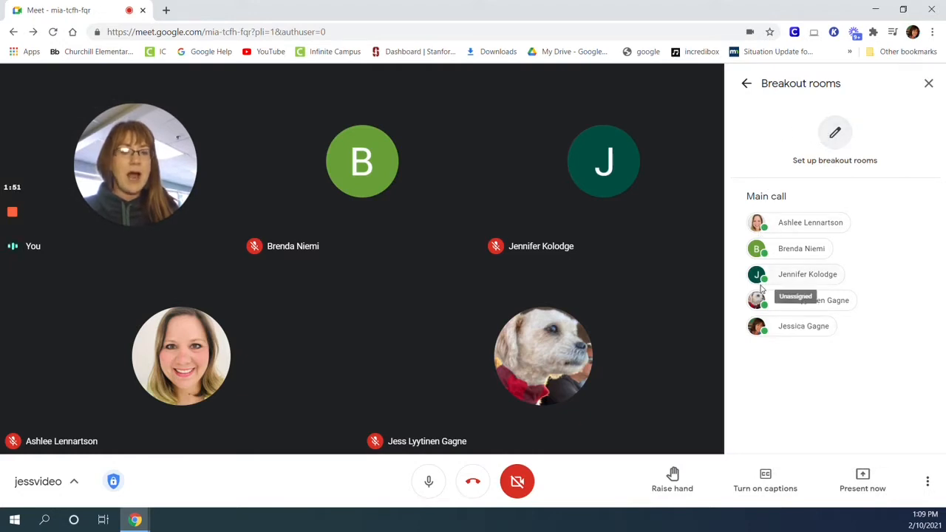
click(835, 138)
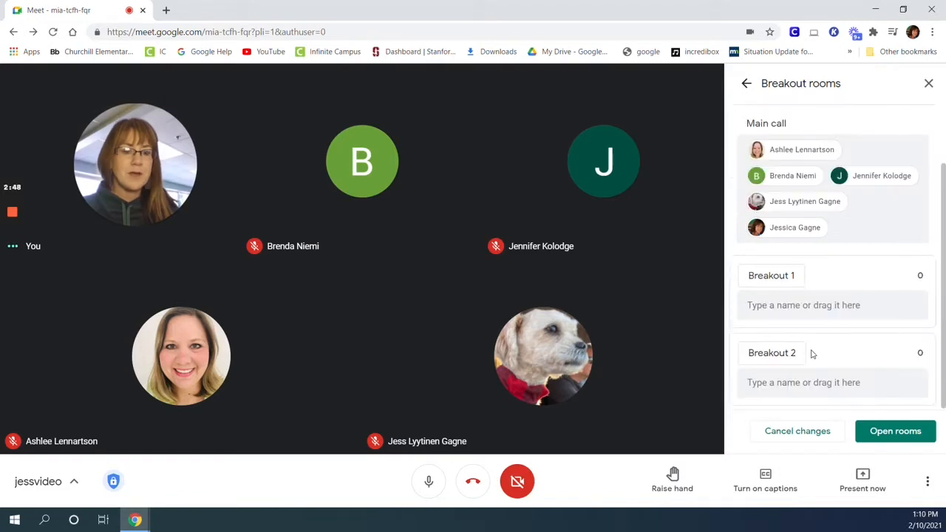
Step: Shuffle the participants randomly between the two breakout rooms and open the rooms
scroll(906, 134, up, 2)
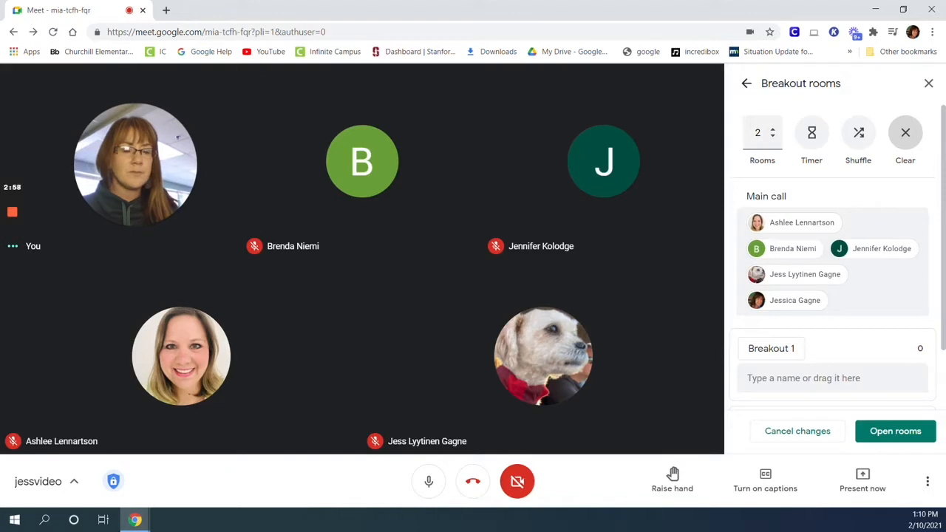
click(850, 139)
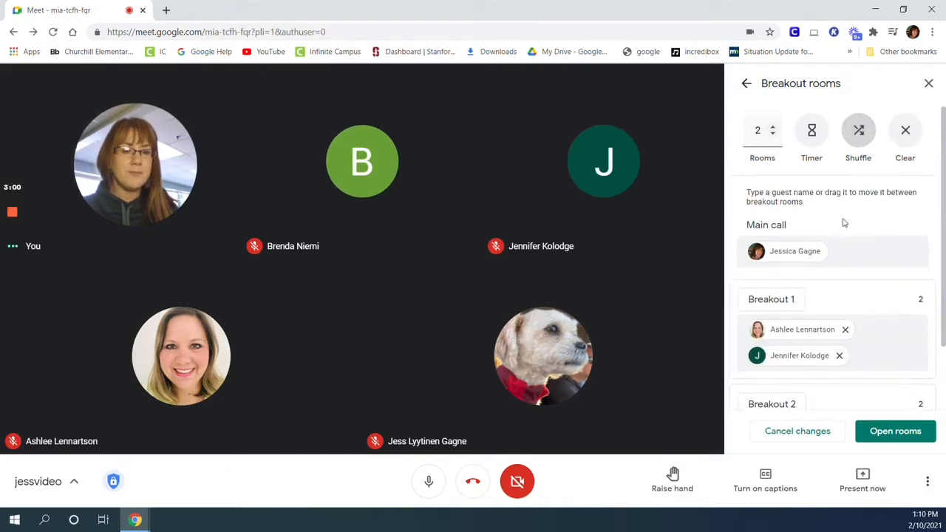
scroll(843, 222, down, 1)
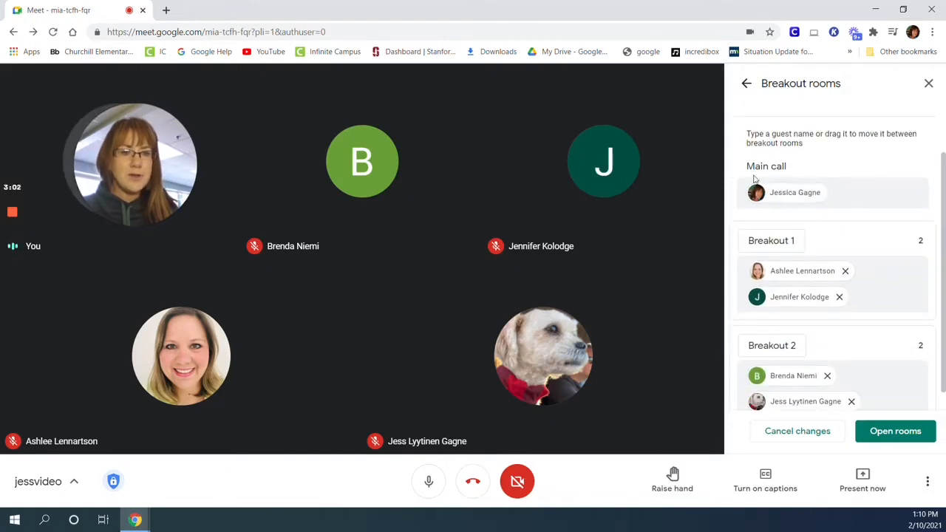
scroll(799, 259, down, 1)
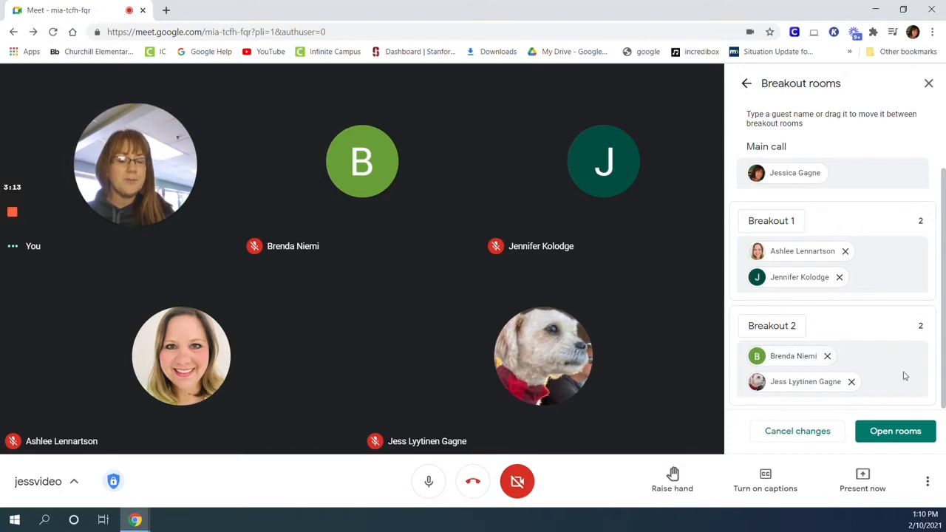
click(891, 439)
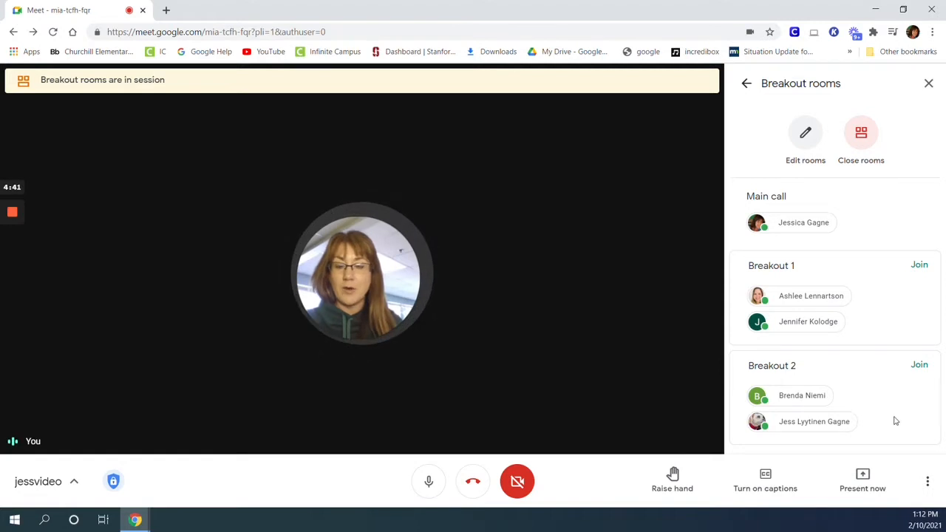
Step: Join the Breakout 1 room from the main call
click(920, 267)
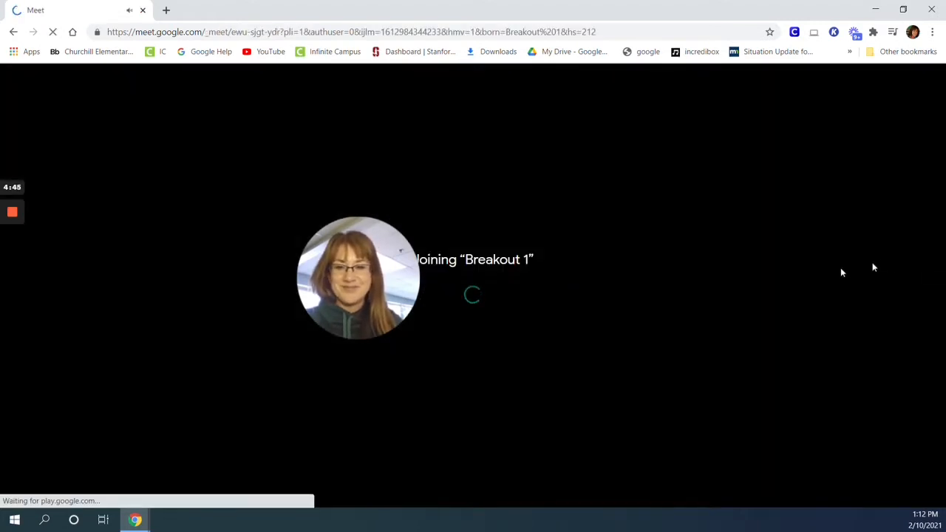
drag(375, 280, 706, 186)
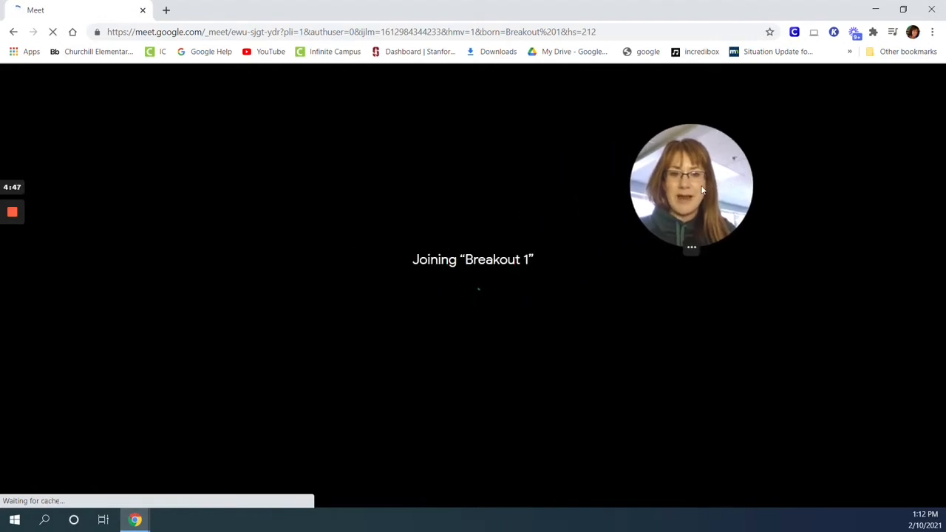
click(734, 330)
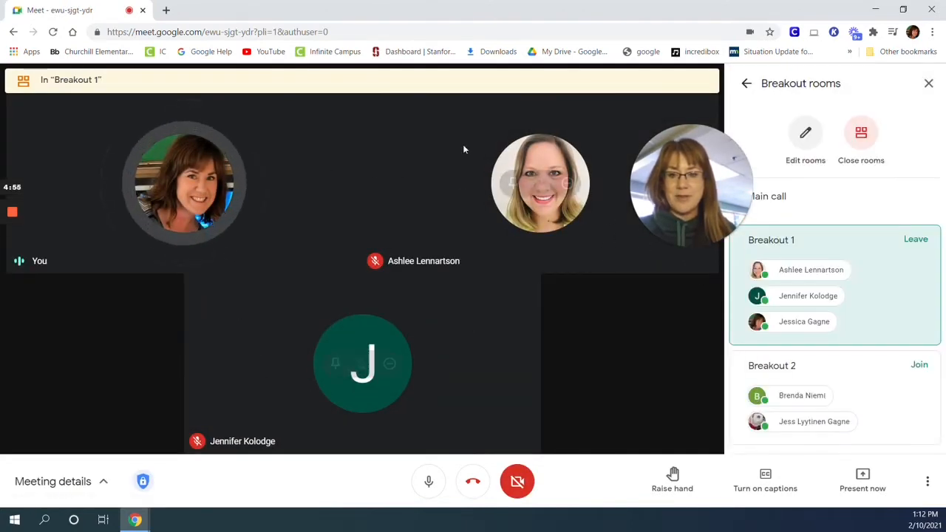
drag(689, 186, 566, 293)
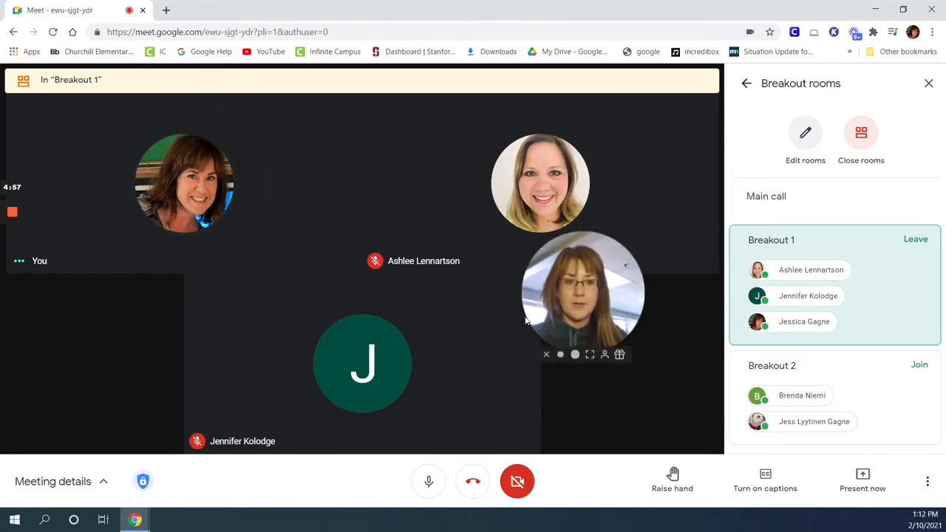
Step: Leave Breakout 1 for the main call and dismiss the meeting joining information
click(917, 239)
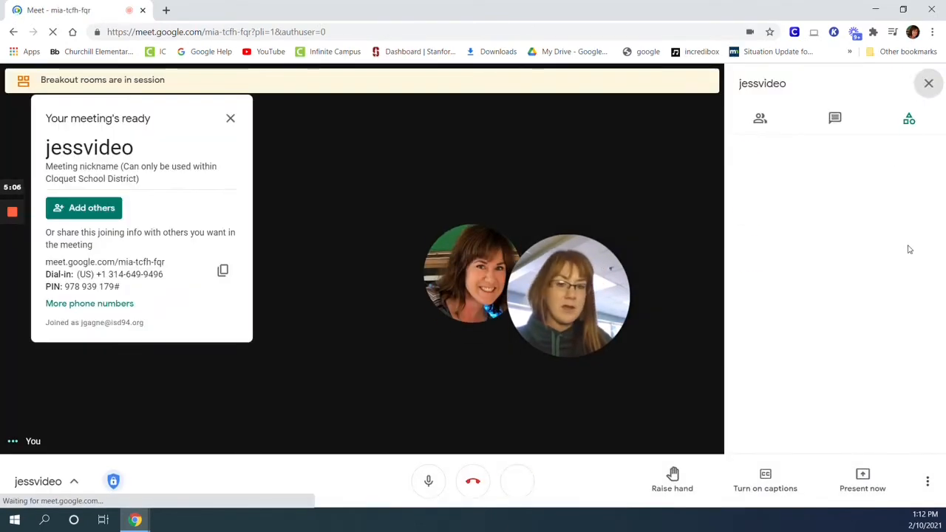
drag(600, 318, 392, 308)
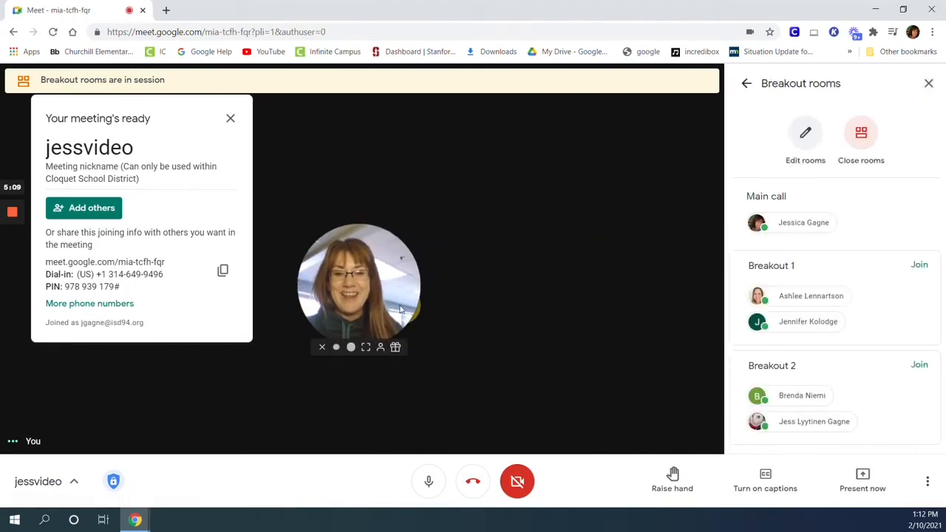
click(230, 120)
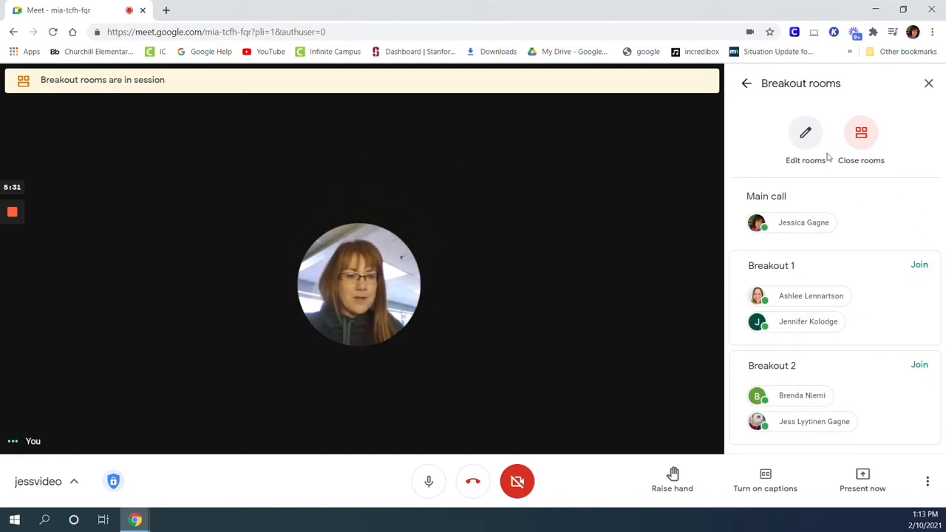
Step: Move the first Breakout 1 participant to the main call and the first Breakout 2 participant to Breakout 1, and save the room changes
click(806, 137)
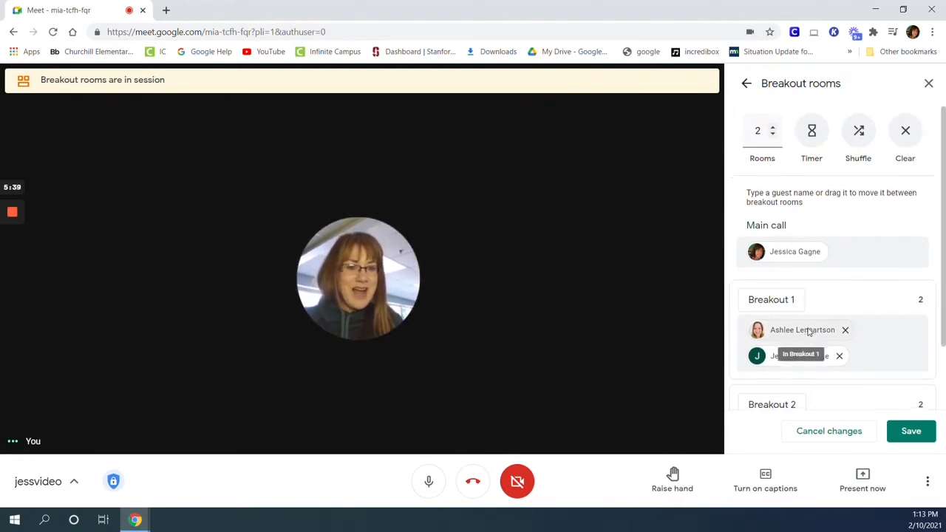
scroll(806, 311, down, 1)
drag(799, 251, 777, 196)
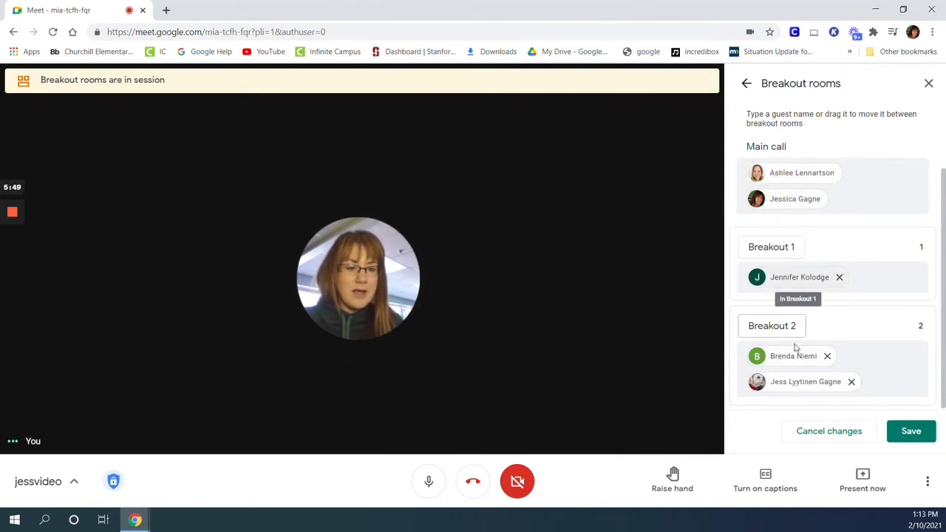
drag(792, 360, 765, 277)
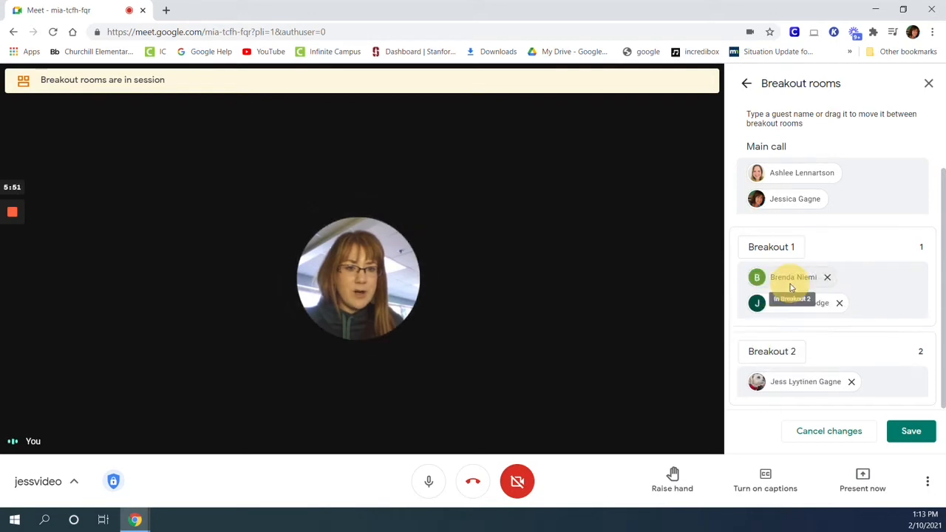
click(923, 439)
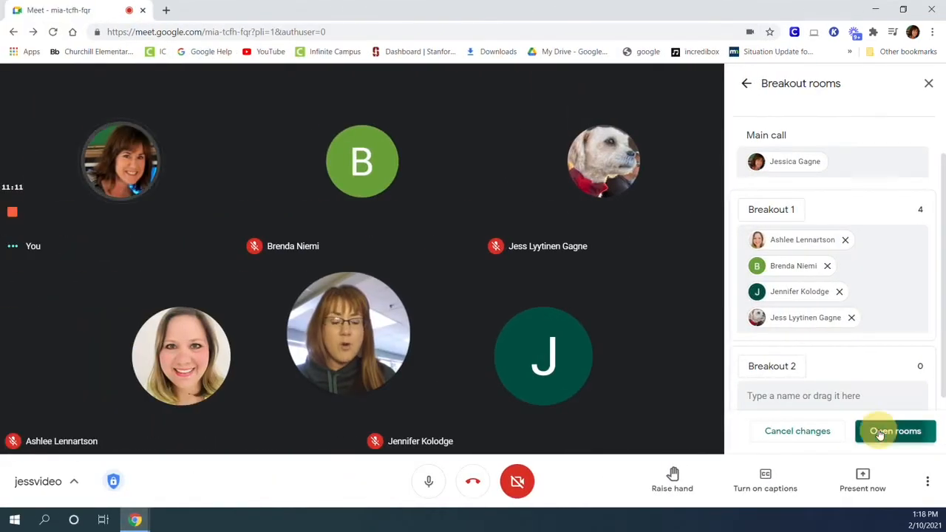
Step: Open the breakout rooms with all four participants in Breakout 1, and turn off Quick access in the meeting safety settings
click(868, 432)
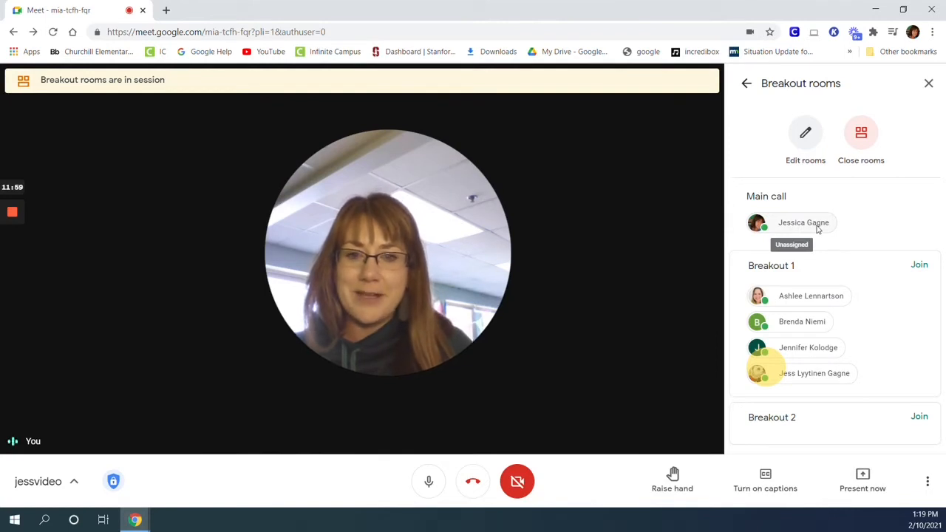
click(114, 482)
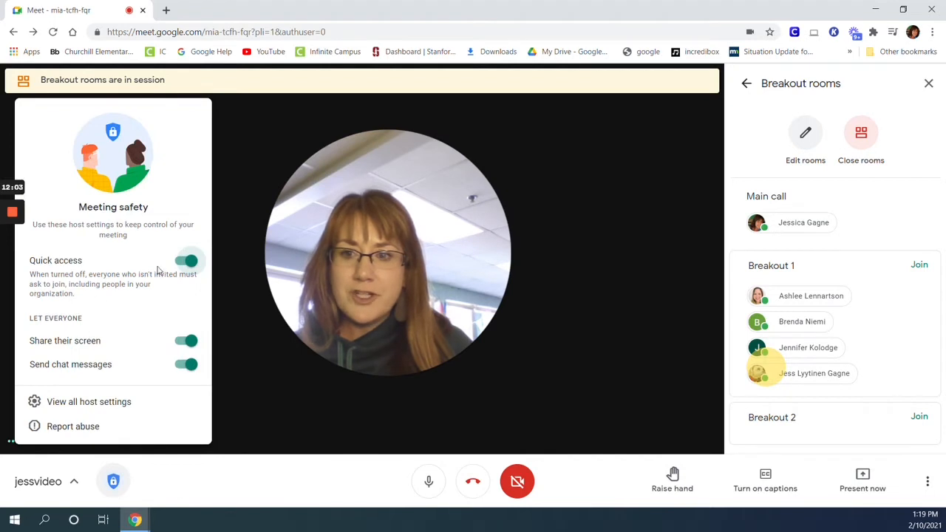
click(185, 261)
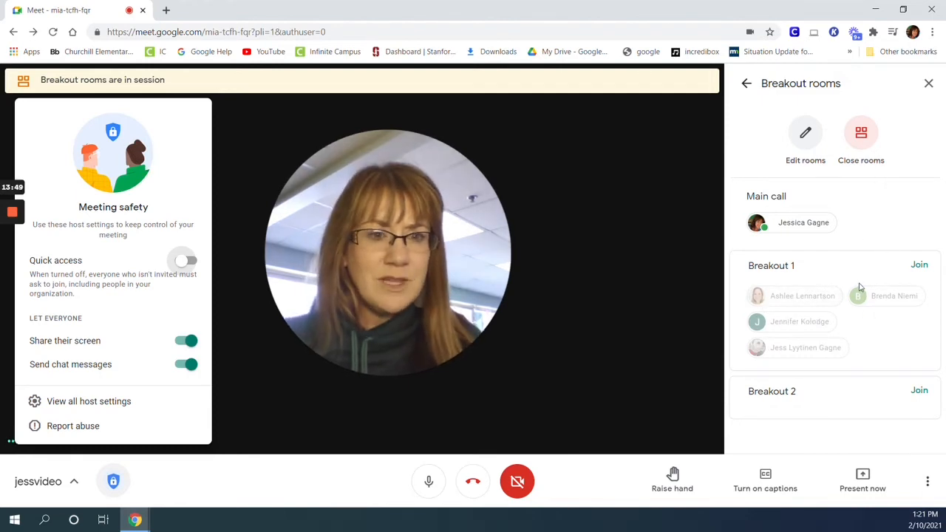
Step: Close all breakout rooms and confirm the return of everyone to the main call
click(860, 138)
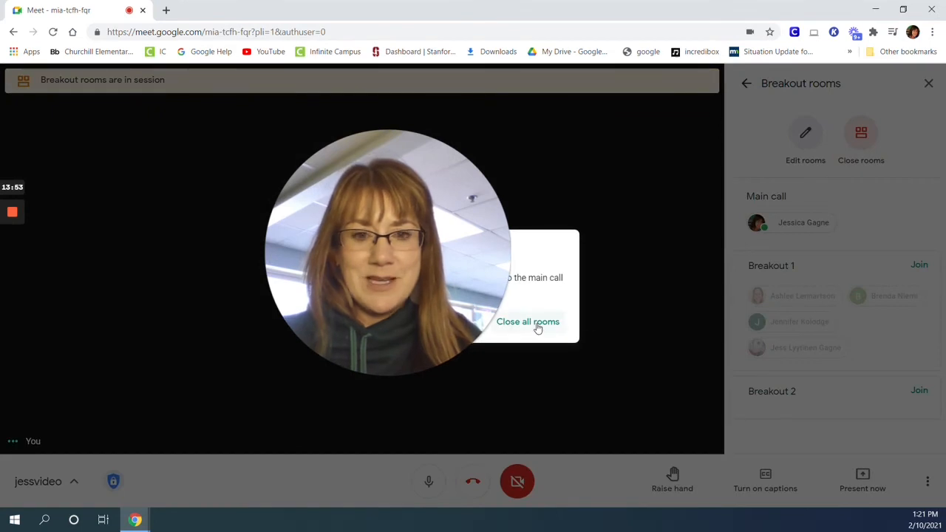
drag(508, 258, 279, 245)
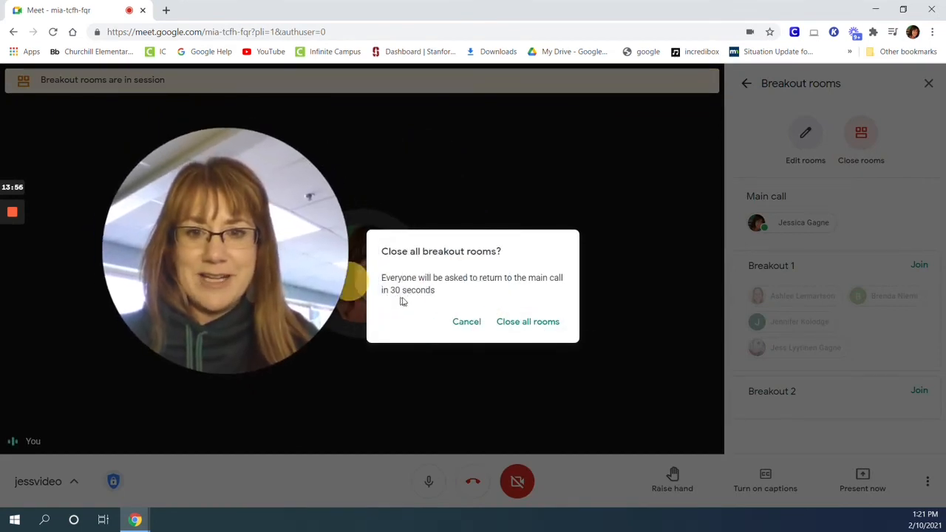
click(404, 296)
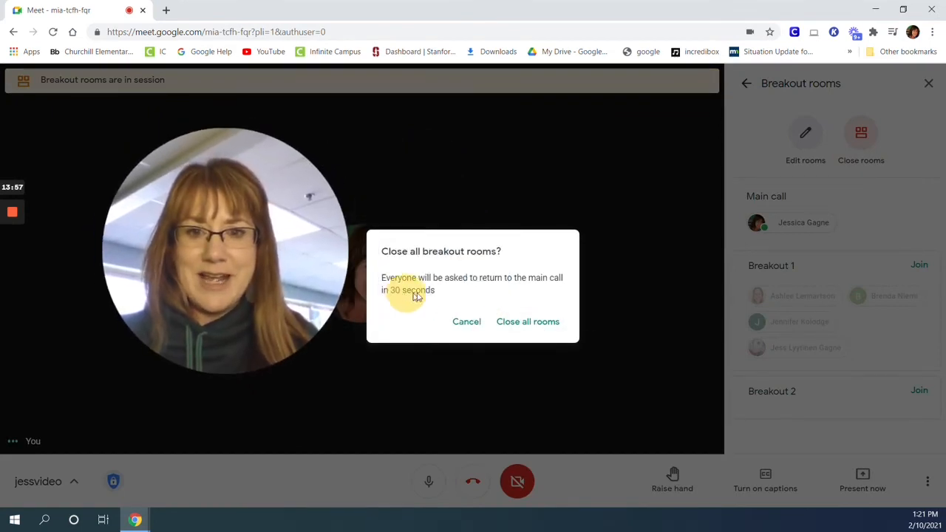
click(528, 322)
drag(269, 277, 378, 286)
click(478, 340)
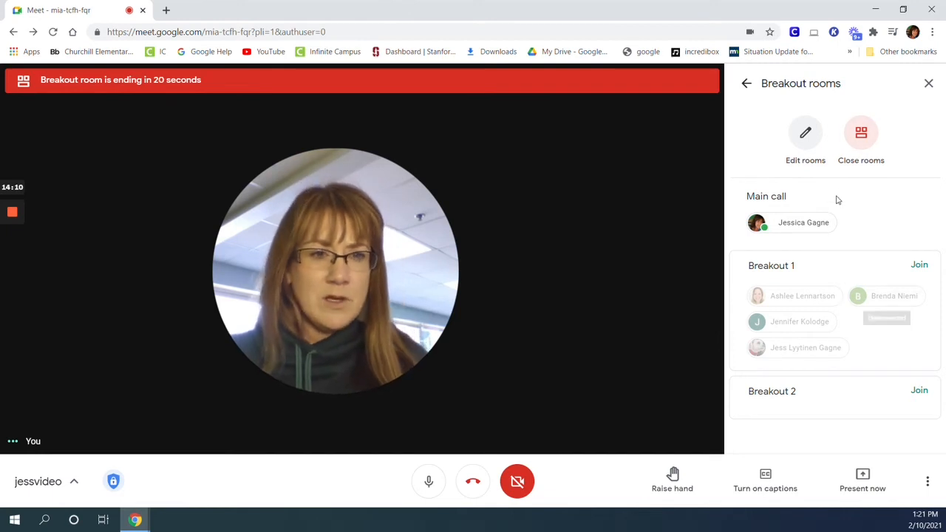
Step: Edit the breakout rooms and rename Breakout 1 as The Red Group
click(805, 135)
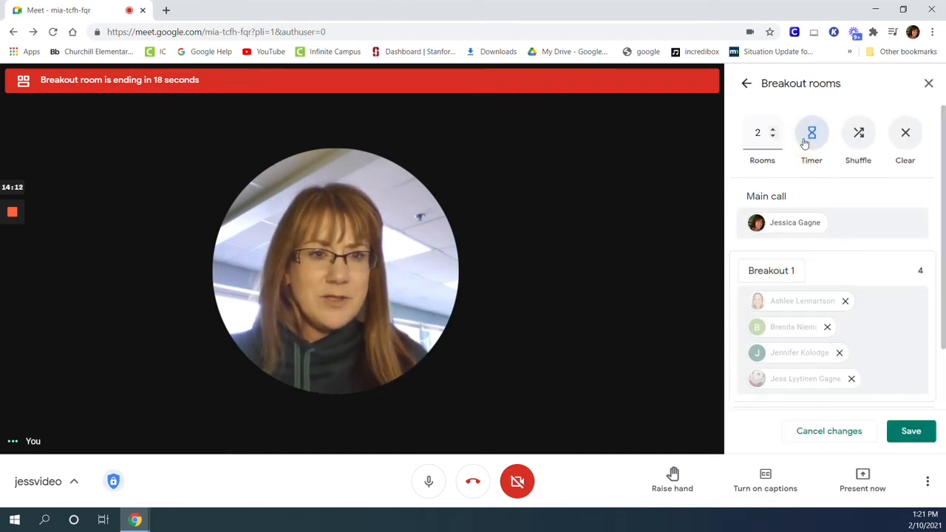
click(772, 270)
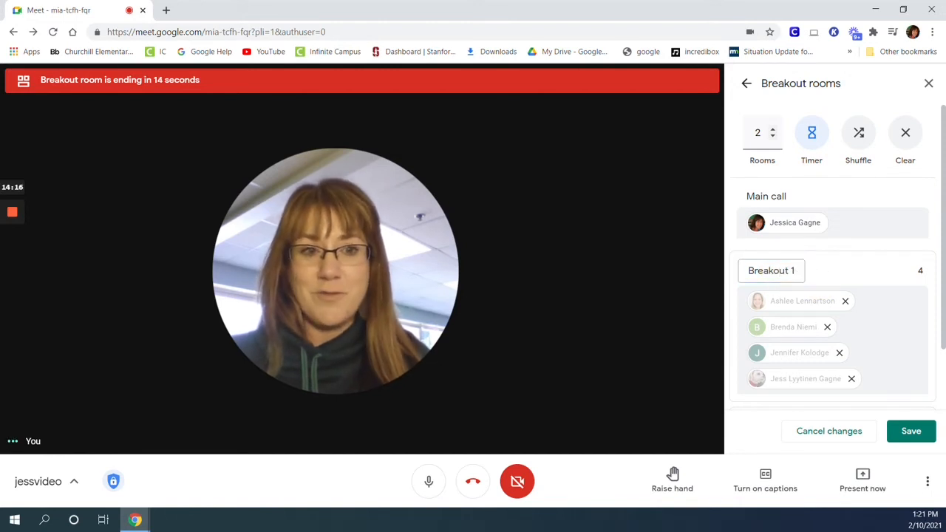
click(795, 274)
click(771, 271)
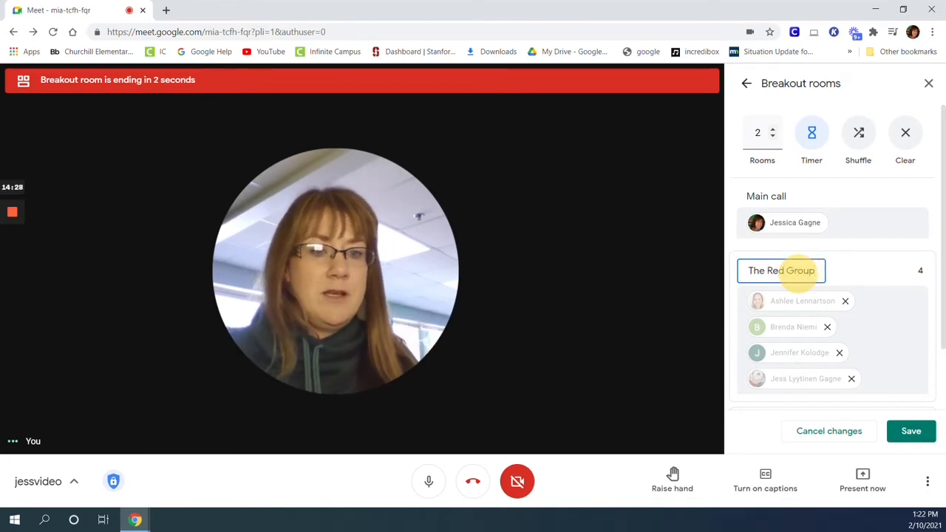
Step: Remove all four participants from The Red Group so they return to the main call list
click(846, 301)
click(829, 327)
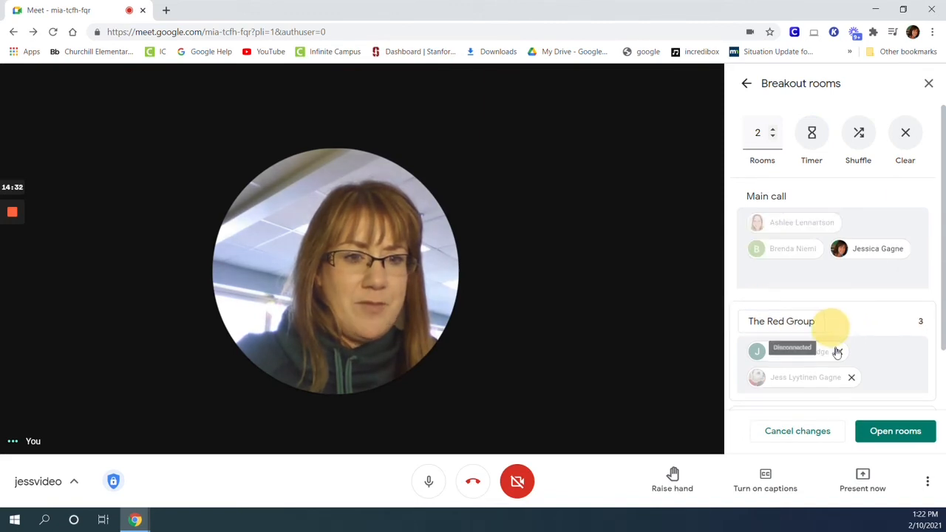
click(838, 353)
click(852, 352)
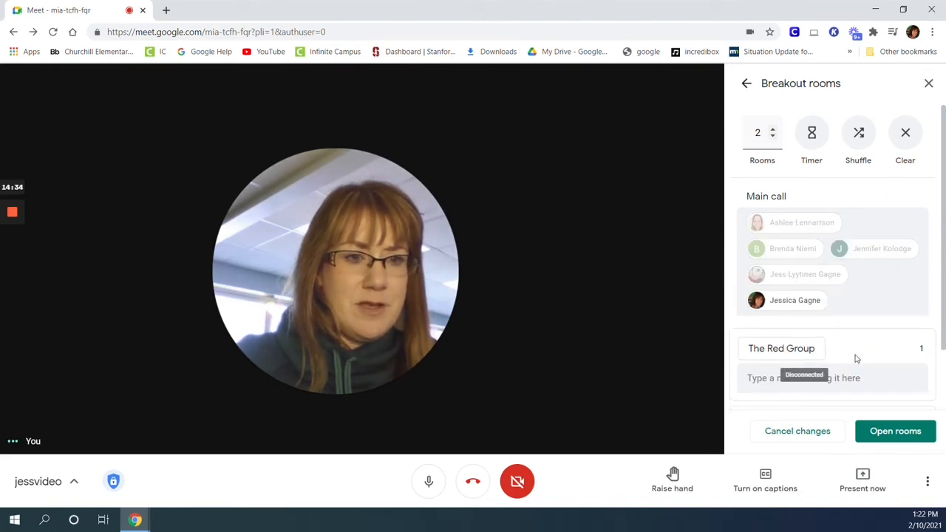
Step: Rename Breakout 2 as The Green Group, discard the room changes and leave the breakout room setup
scroll(851, 359, down, 2)
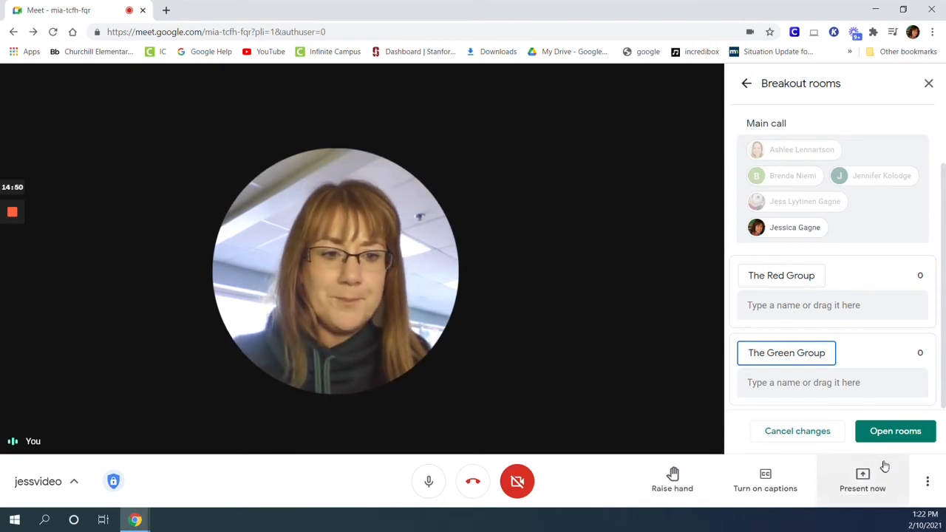
click(817, 436)
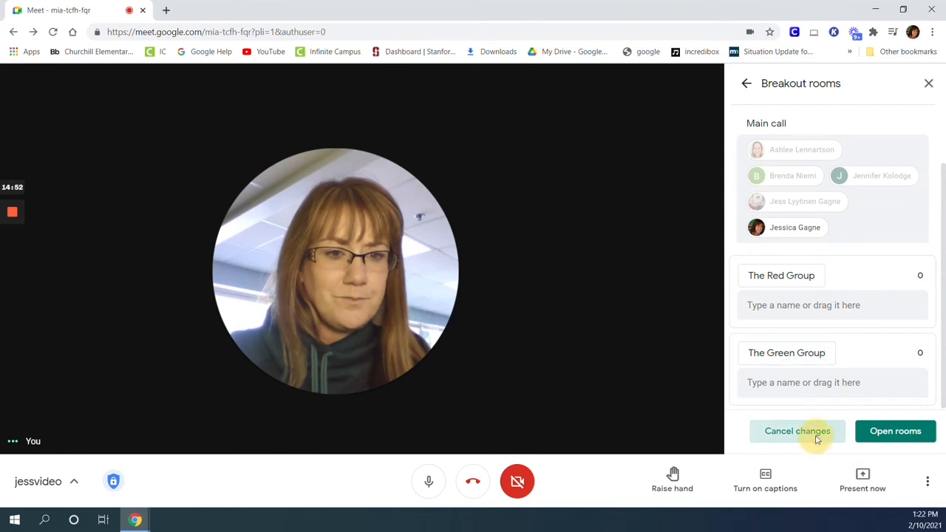
click(747, 85)
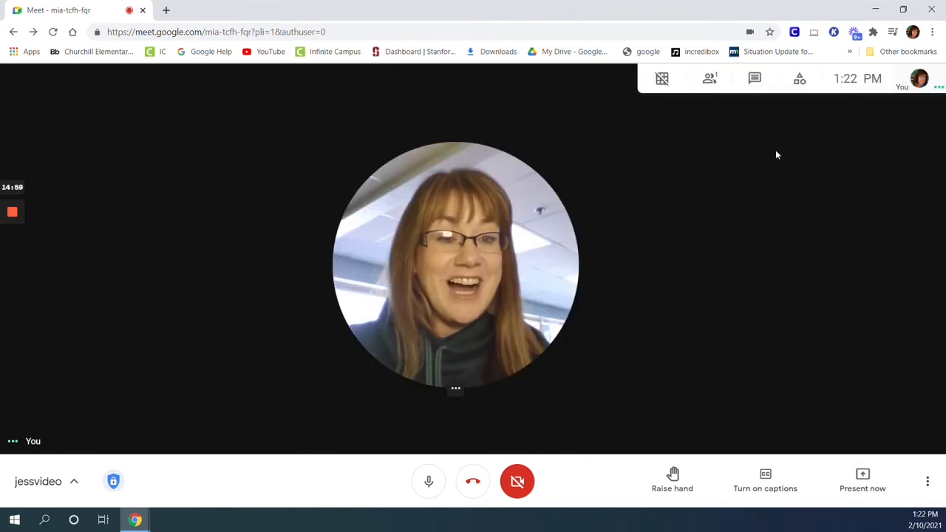
Step: Open the breakout room setup and move the first participant in Breakout 1 into Breakout 2
click(800, 80)
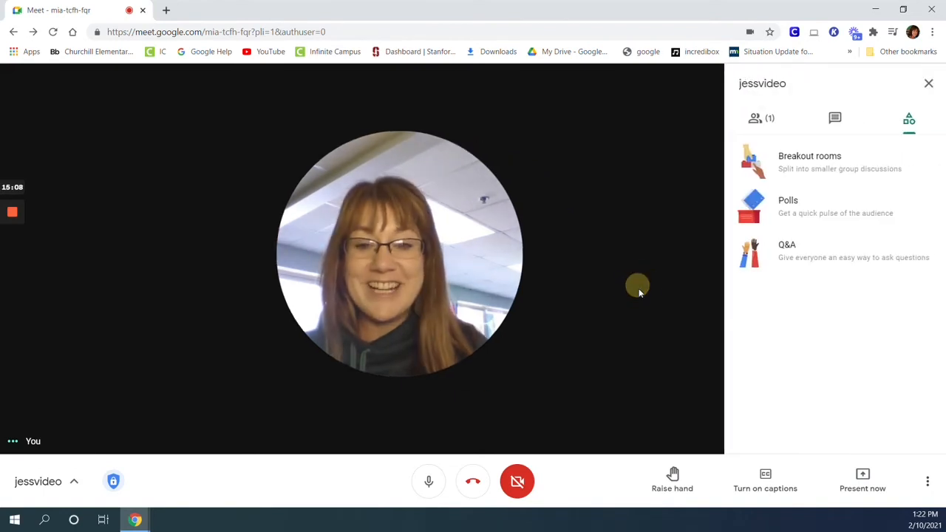
click(798, 163)
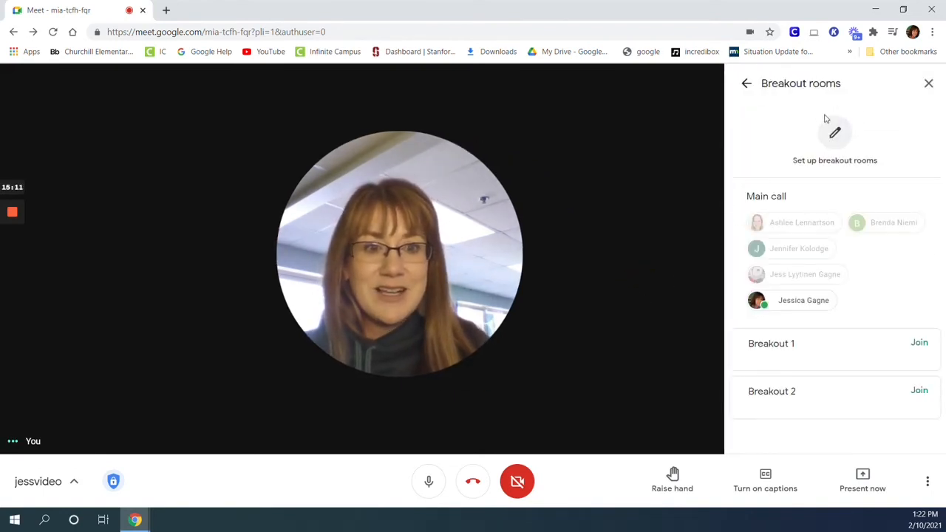
click(837, 134)
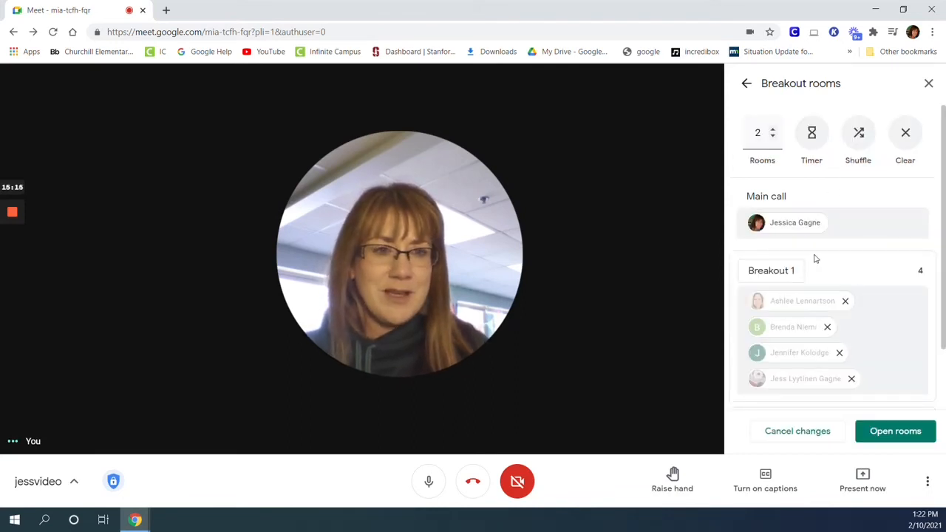
scroll(813, 281, down, 1)
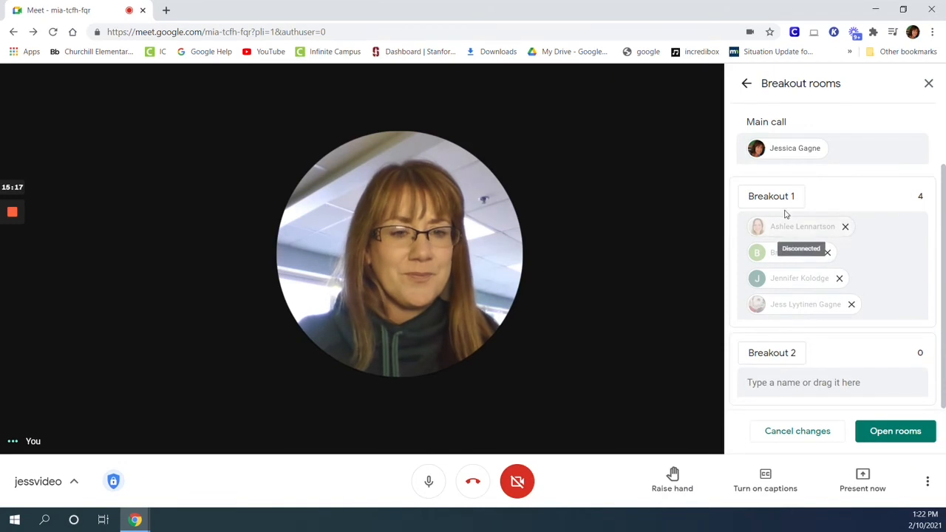
drag(791, 227, 785, 390)
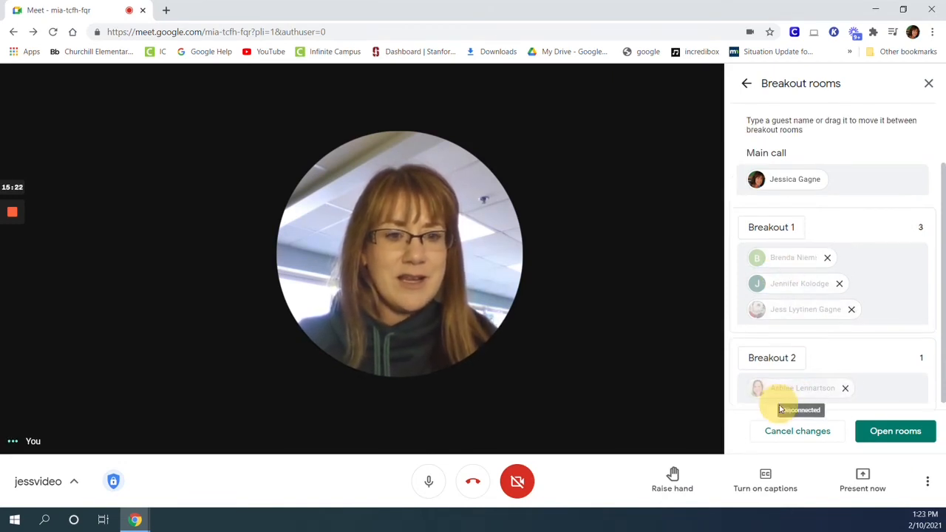
Step: Remove all four participants from Breakout 1 and Breakout 2 so they return to the main call list
scroll(781, 403, up, 1)
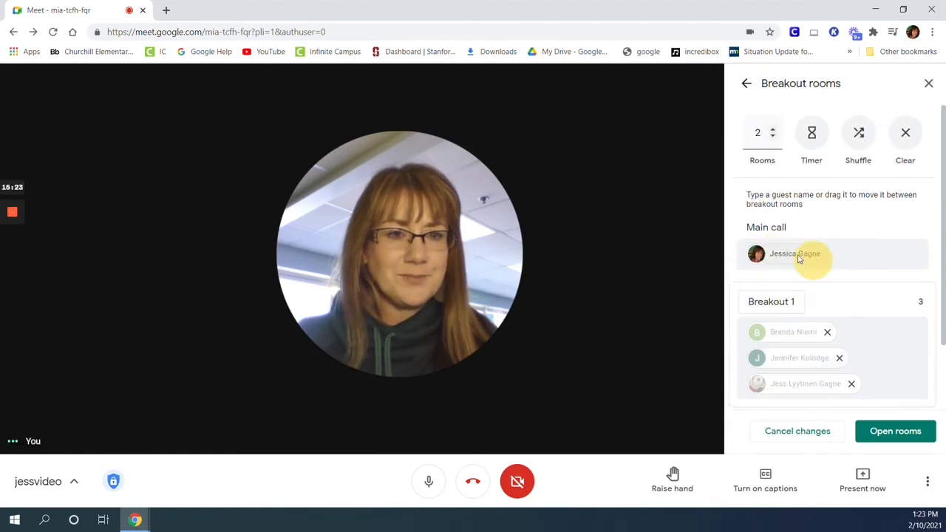
scroll(866, 300, down, 1)
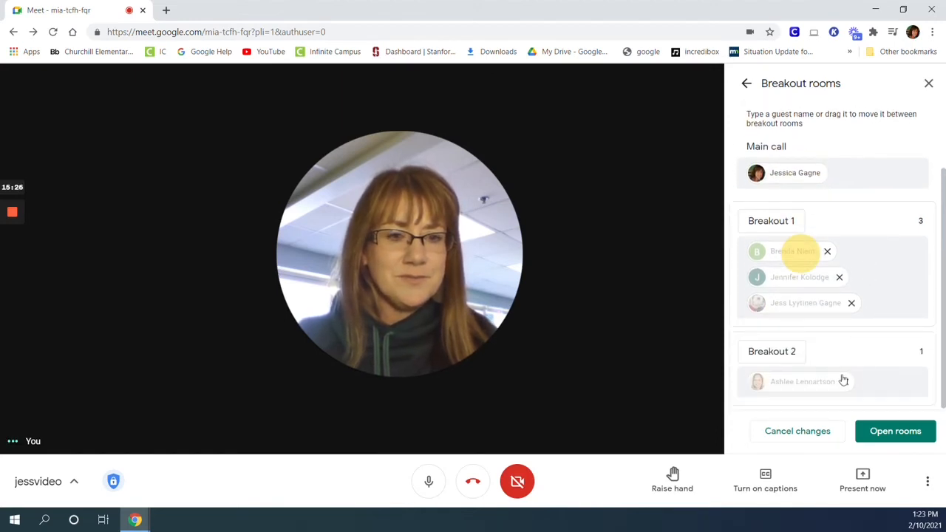
click(847, 383)
click(851, 330)
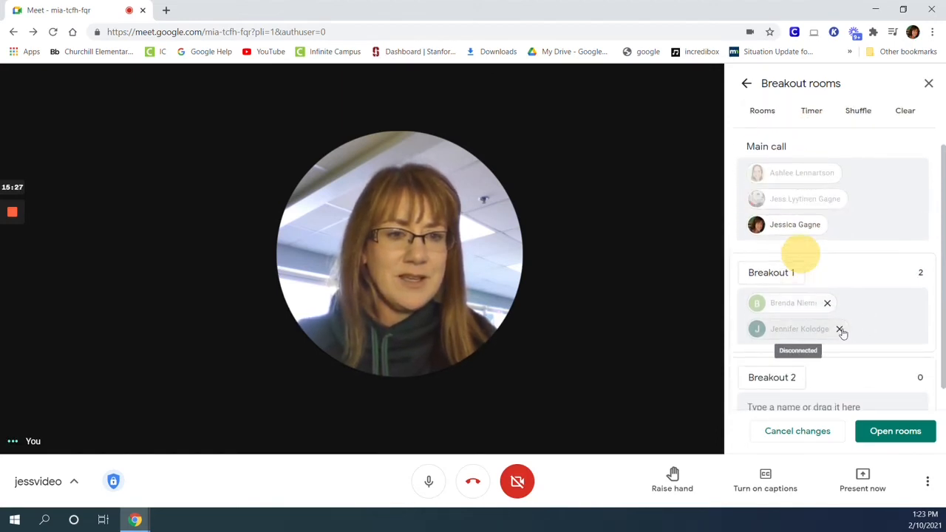
click(840, 330)
click(828, 330)
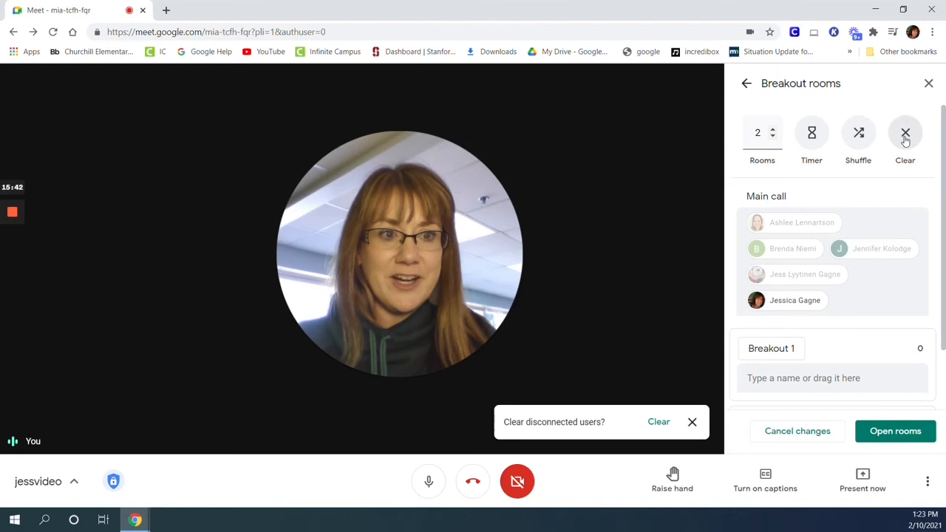
Step: Clear the breakout room assignments and the disconnected participants from the setup
click(906, 136)
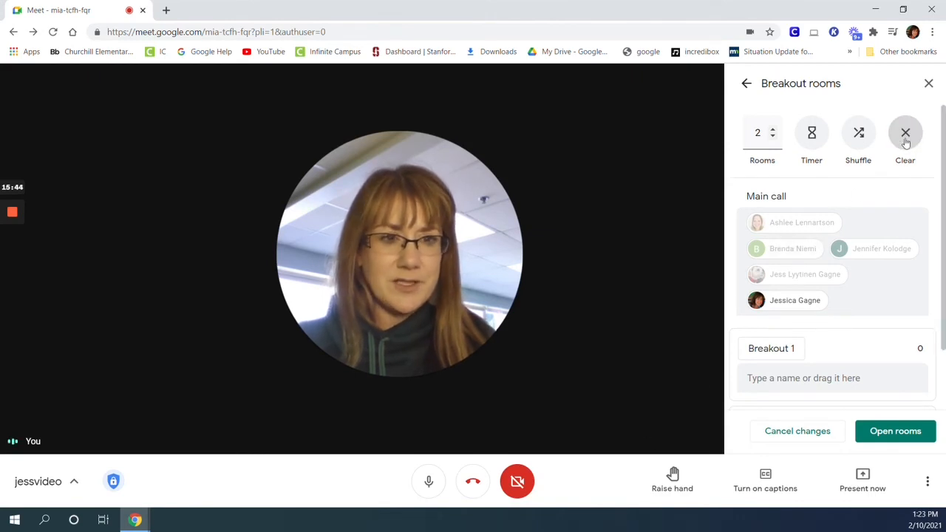
click(906, 141)
click(658, 421)
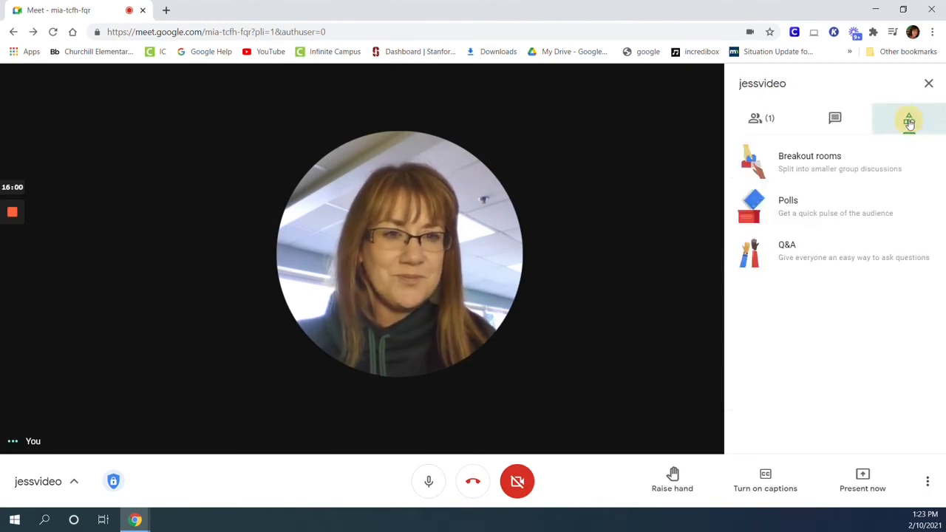
Step: Reopen the breakout room setup and set the number of rooms to 5
click(910, 124)
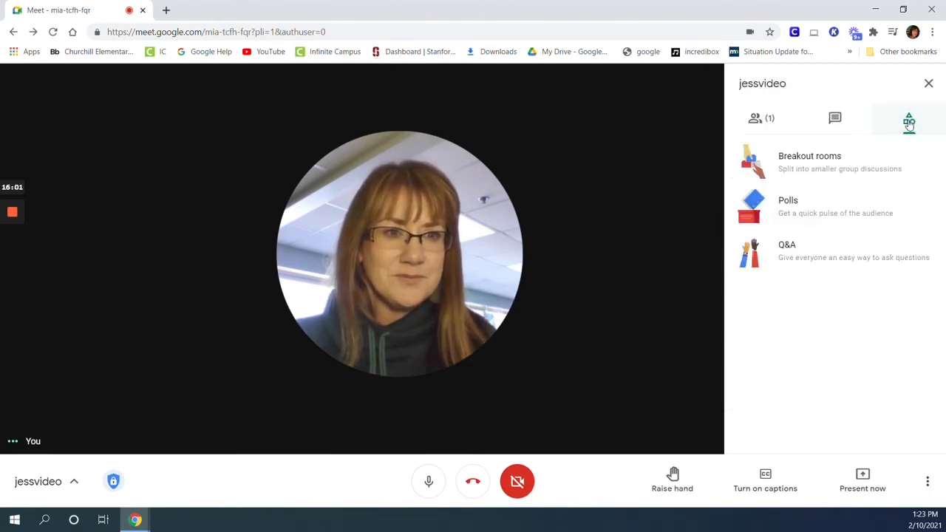
click(826, 166)
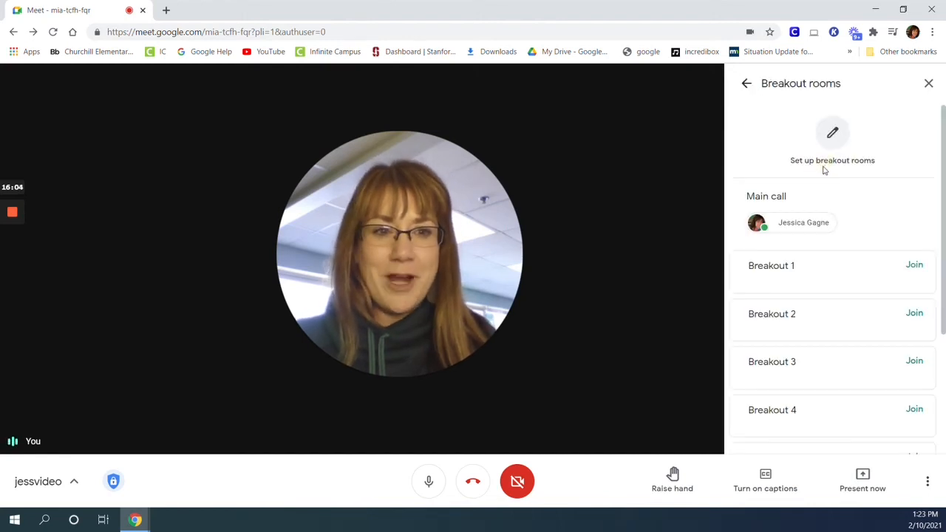
click(832, 135)
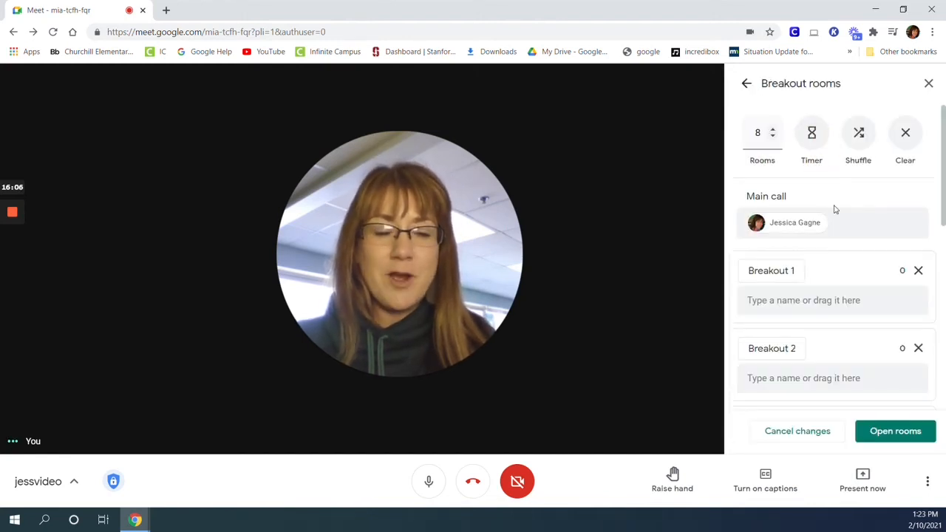
click(774, 138)
click(773, 138)
click(774, 138)
click(773, 138)
click(773, 137)
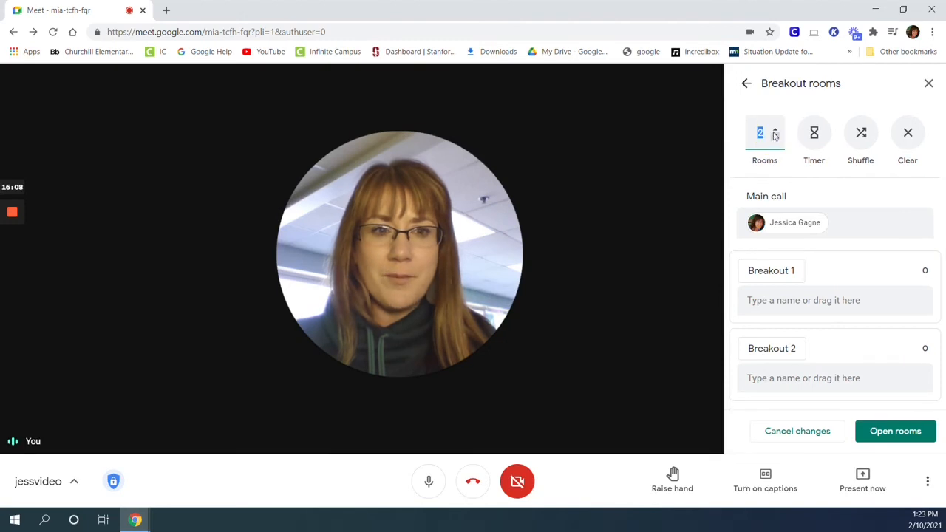
click(773, 127)
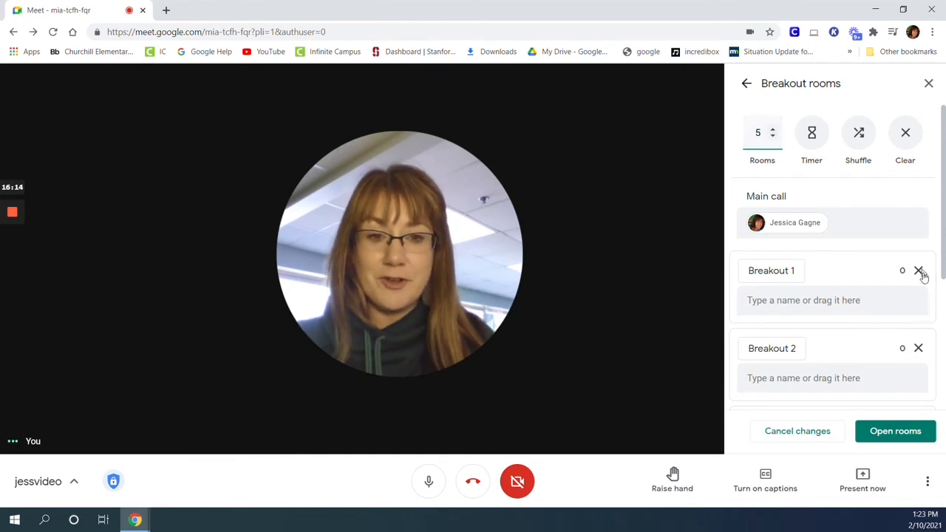
Step: Rename Breakout 1 as Team A
scroll(833, 291, down, 3)
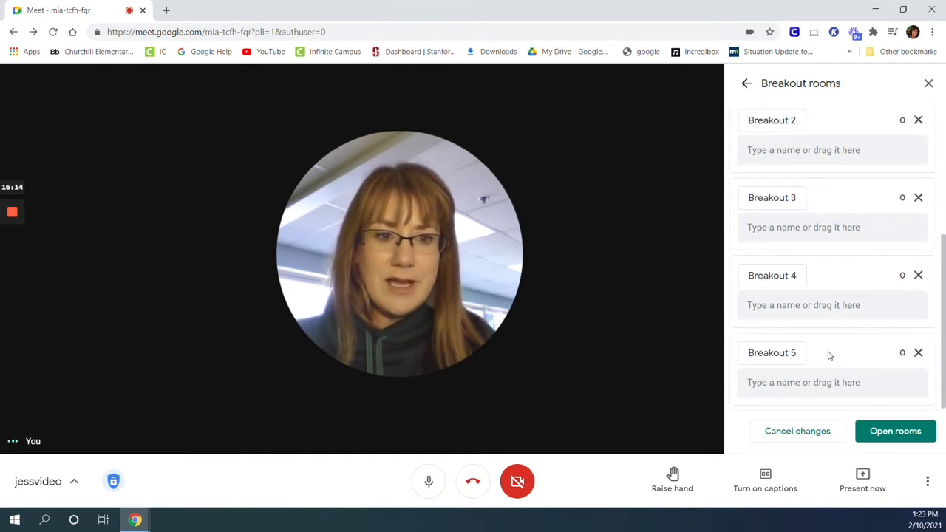
scroll(792, 359, up, 4)
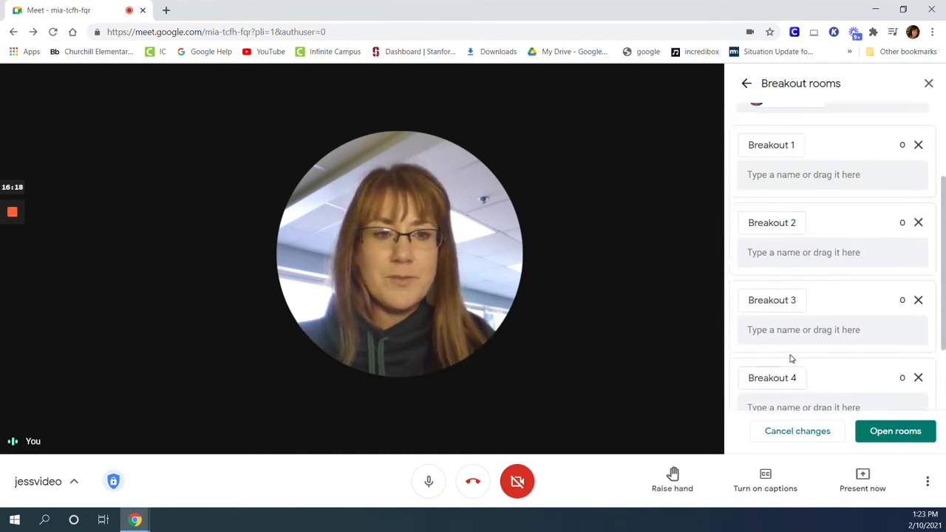
scroll(795, 345, down, 3)
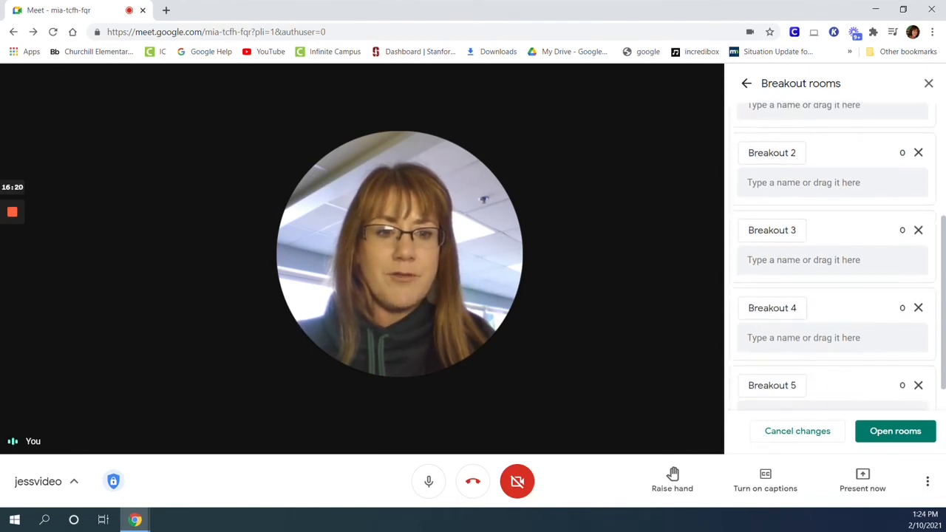
scroll(795, 344, up, 3)
scroll(794, 345, up, 1)
click(794, 271)
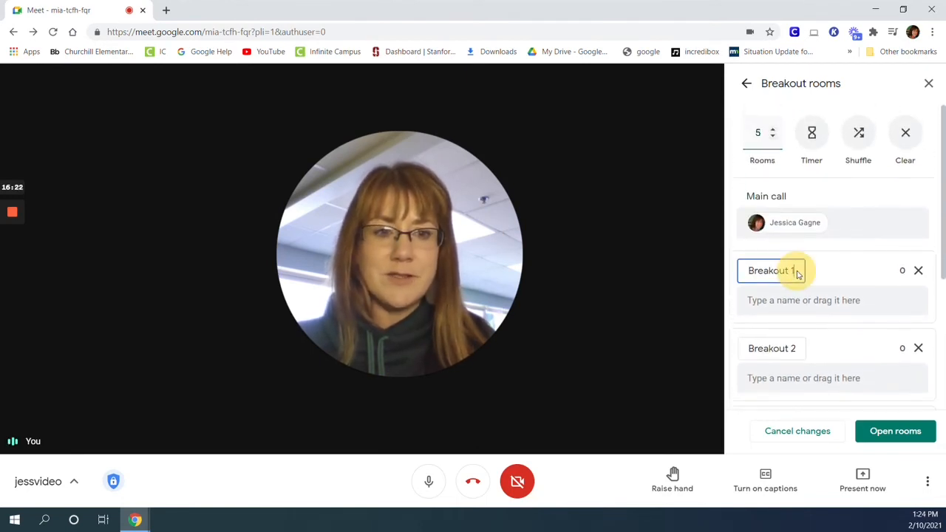
key(BackSpace)
key(BackSpace)
key(BackSpace)
key(BackSpace)
key(BackSpace)
key(BackSpace)
key(BackSpace)
key(BackSpace)
key(BackSpace)
key(BackSpace)
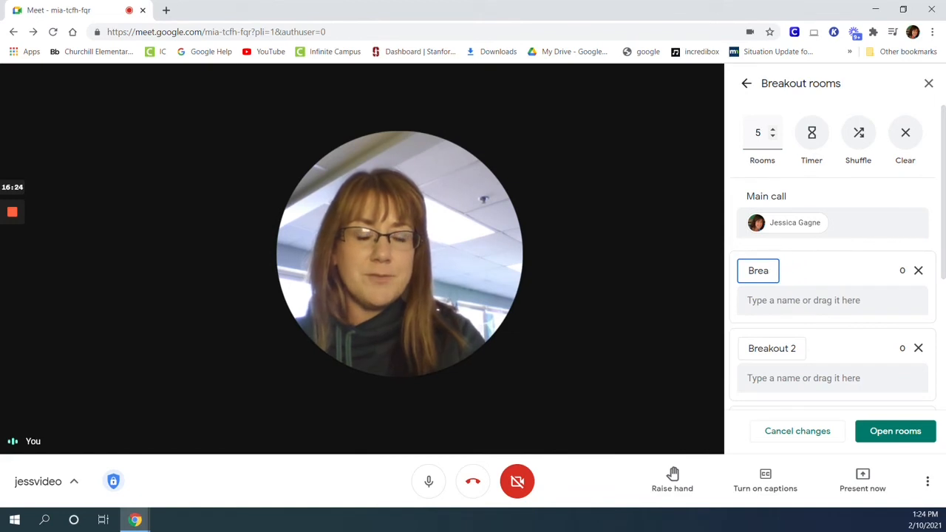
text(Team A)
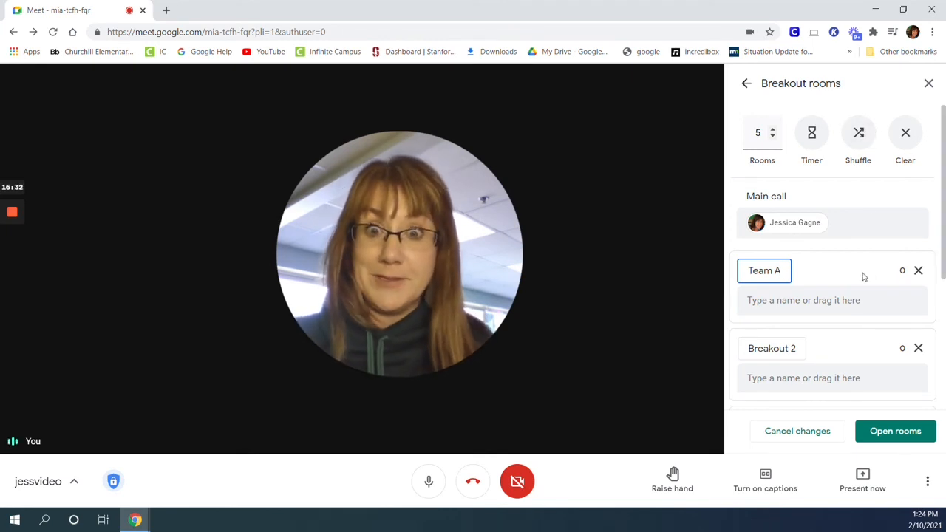
Step: View the timer option for ending breakout rooms after a set amount of time and close it without enabling it
click(814, 136)
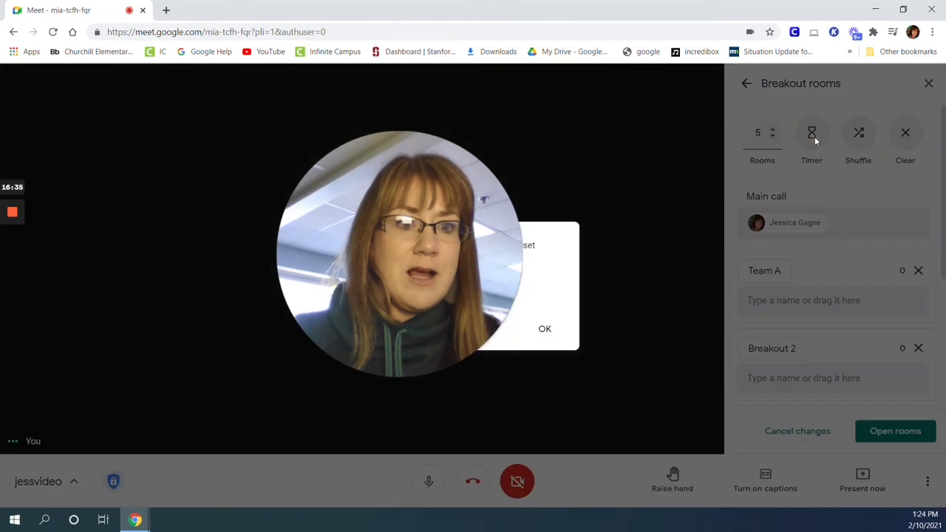
click(542, 298)
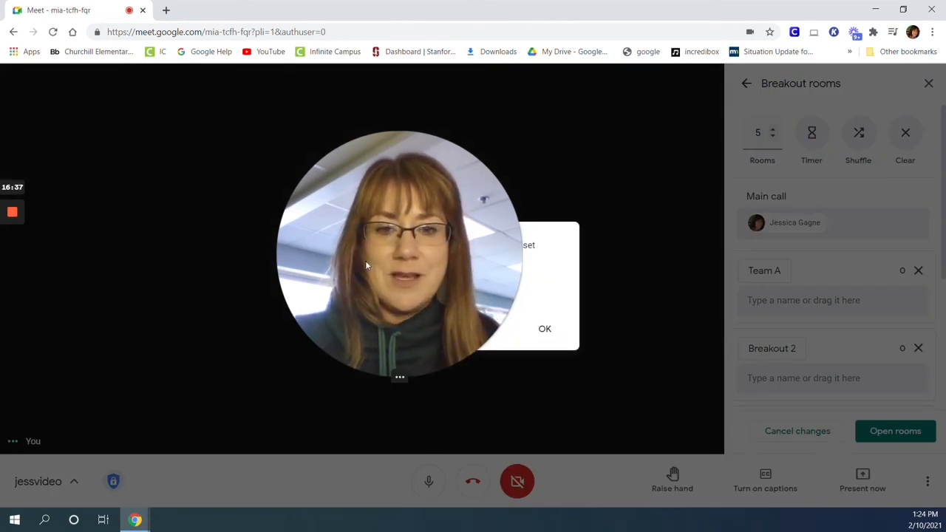
drag(365, 265, 142, 272)
click(407, 289)
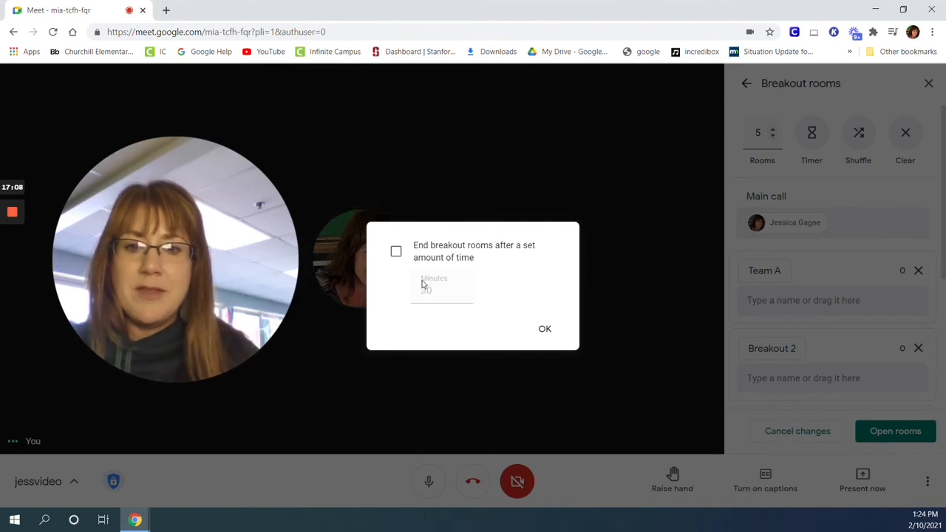
click(545, 330)
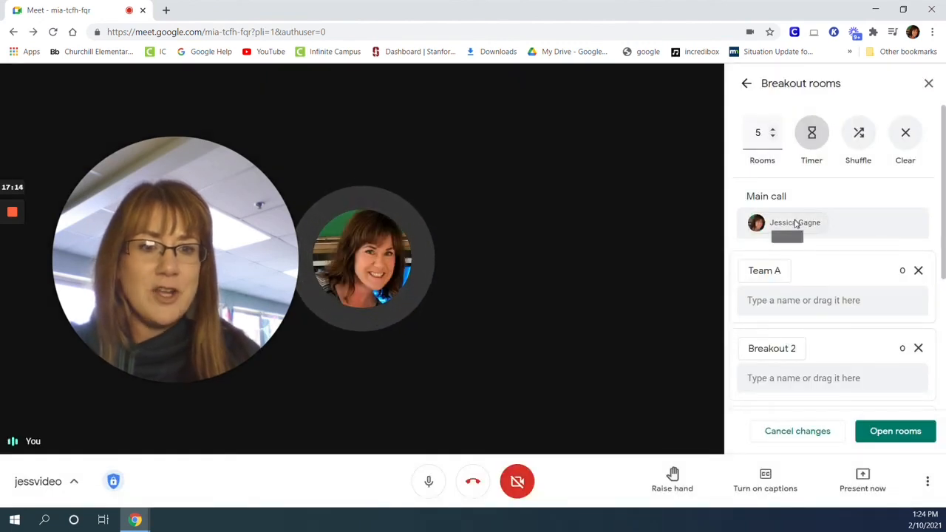
Step: Open the breakout rooms and join Team A
click(895, 432)
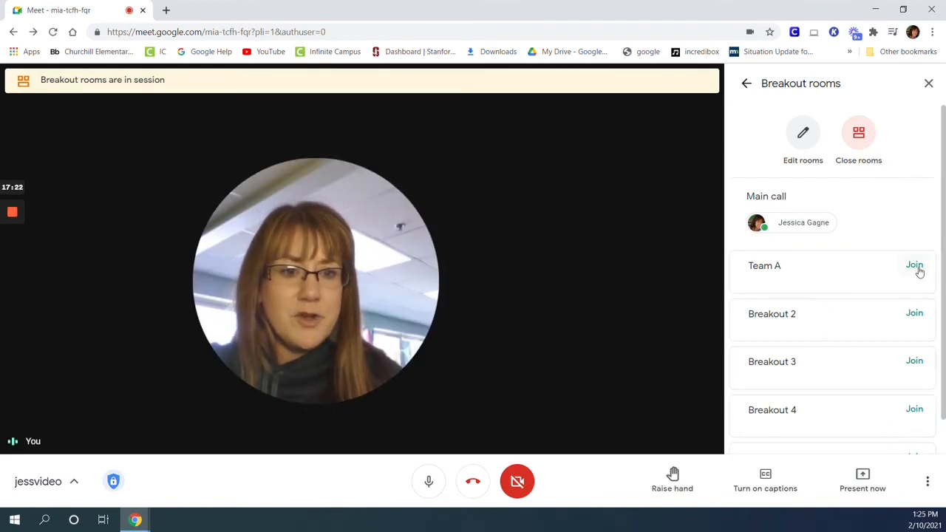
scroll(915, 330, down, 1)
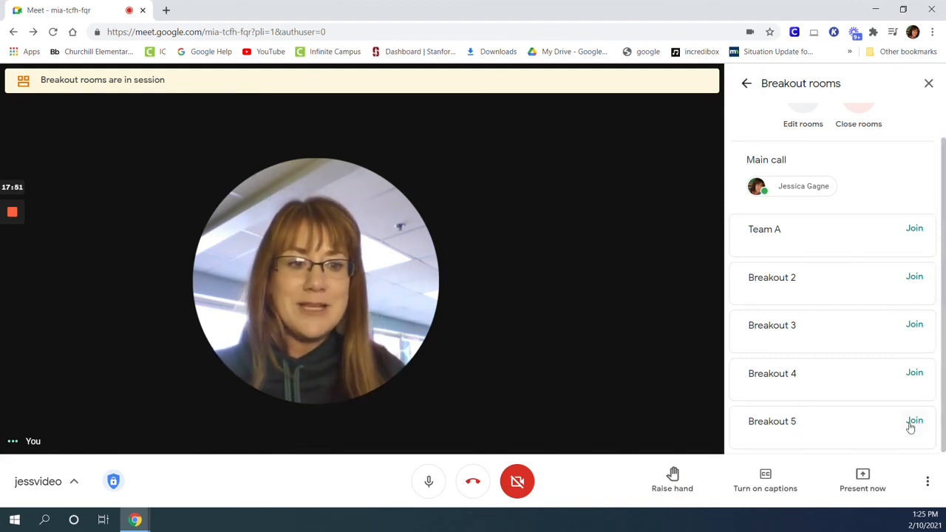
click(915, 229)
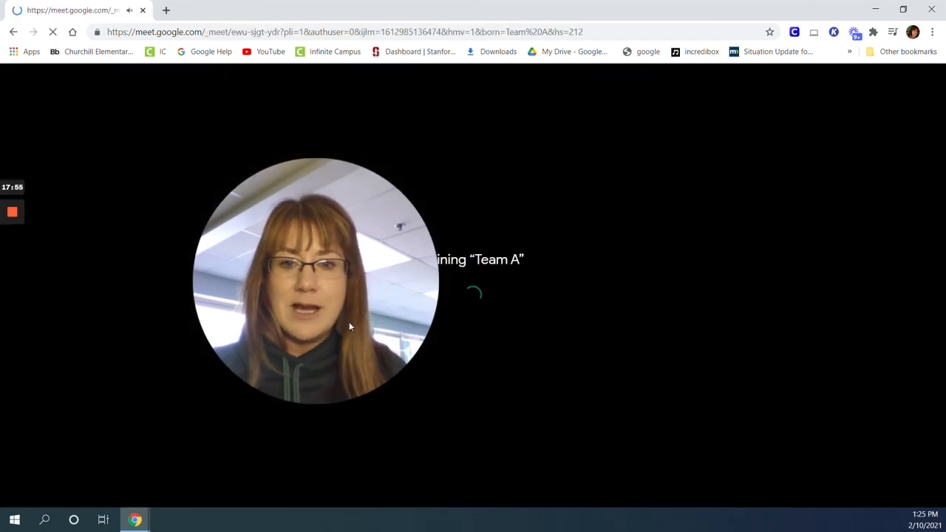
Step: Leave Team A and return to the main call
drag(381, 318, 819, 398)
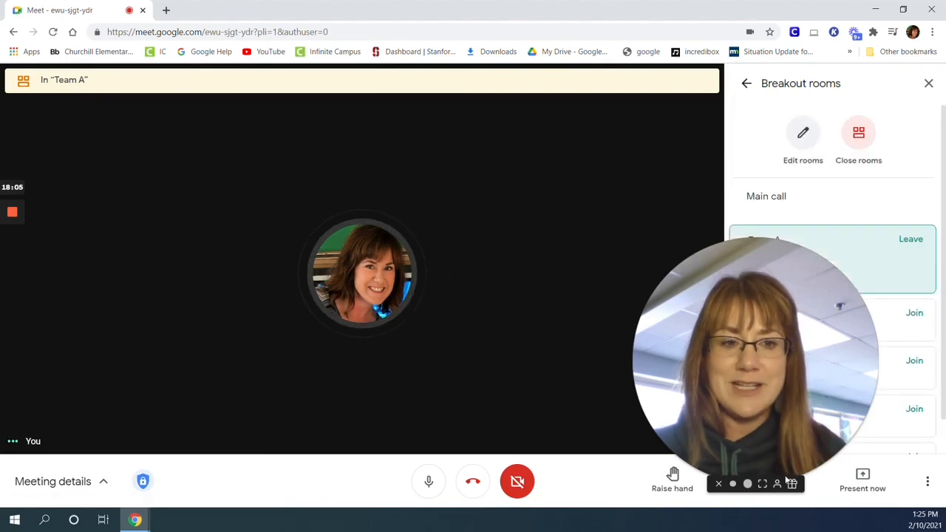
drag(738, 411, 539, 334)
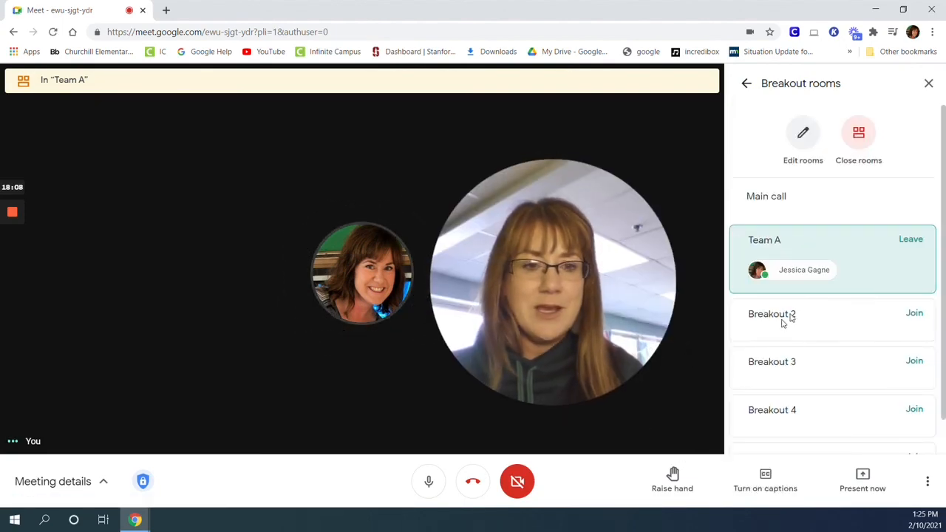
click(911, 240)
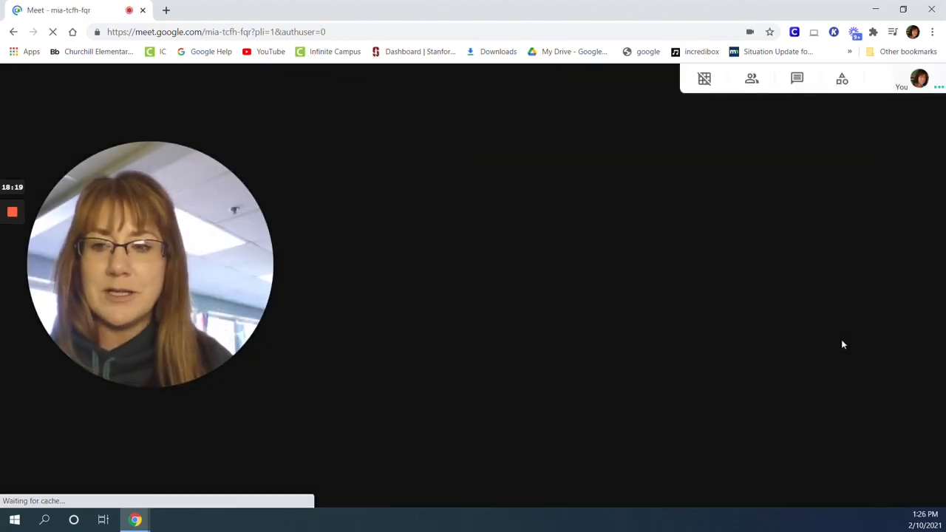
click(228, 121)
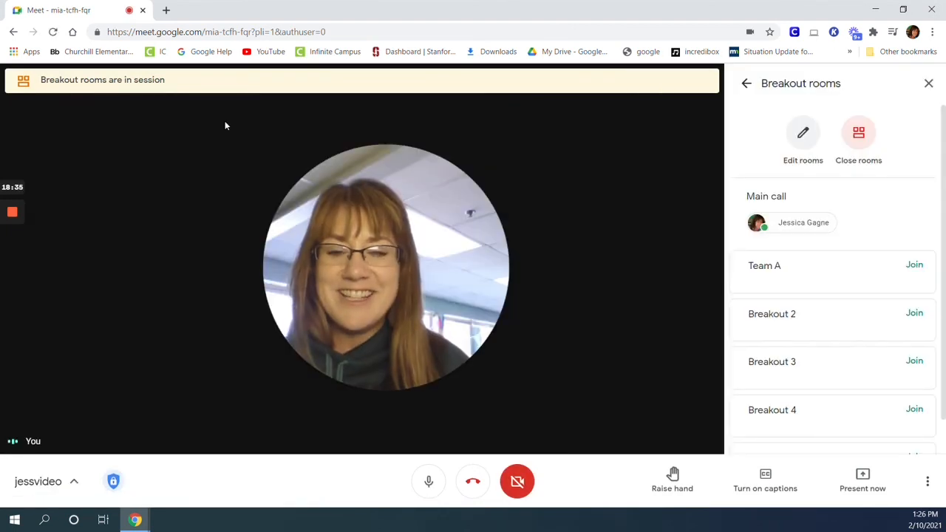